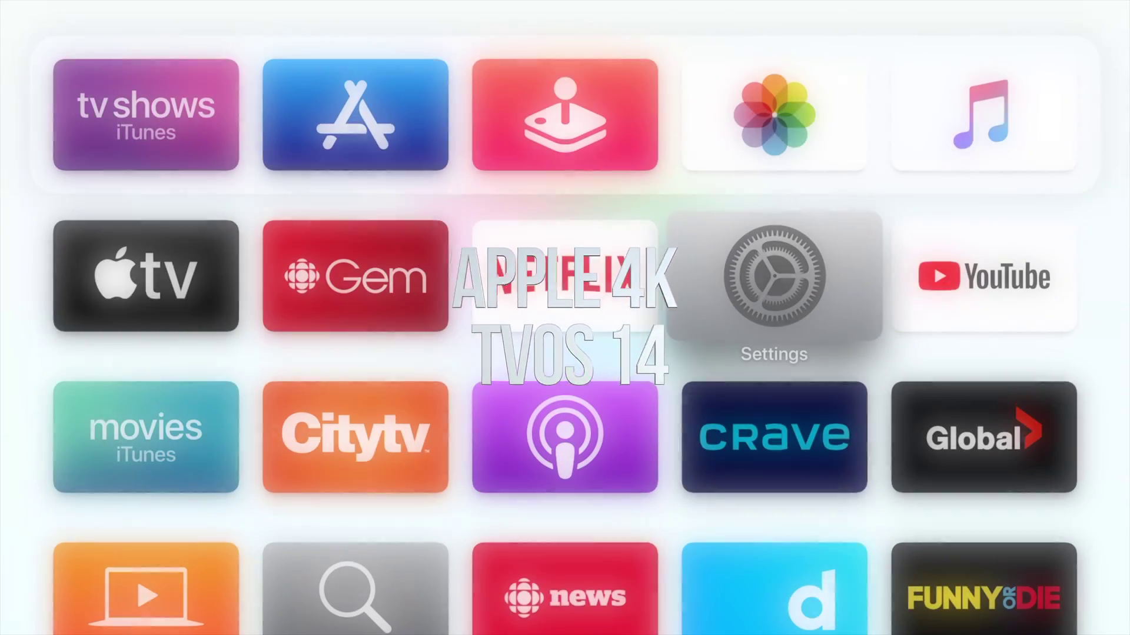
Open the Settings app from the home screen
{"action": "key", "text": "Left"}
{"action": "key", "text": "Right"}
{"action": "key", "text": "Right"}
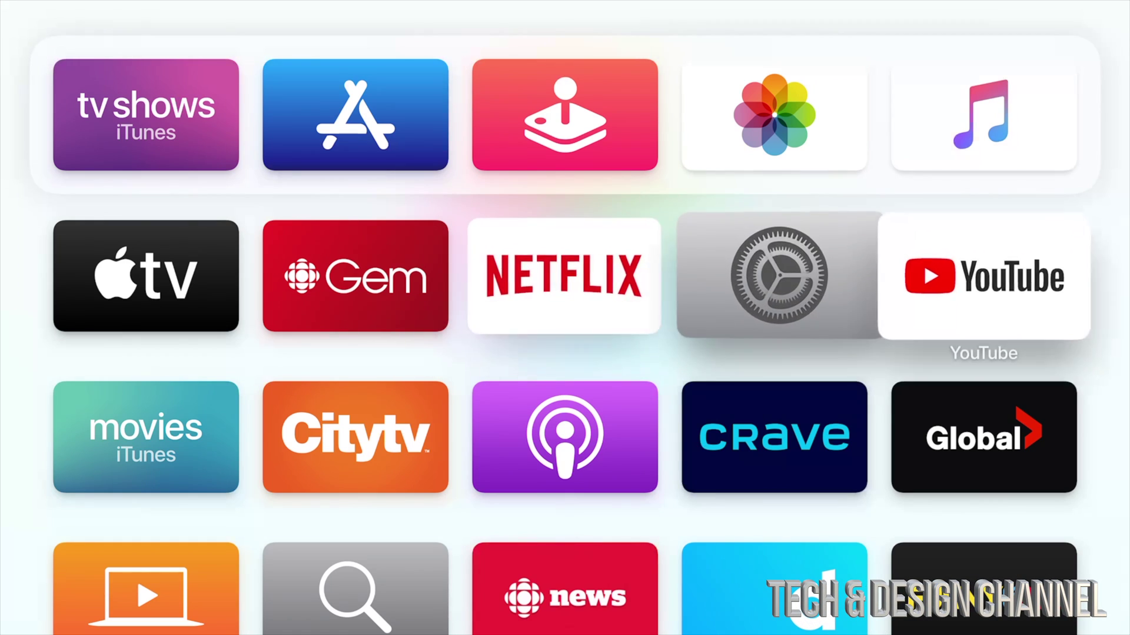
{"action": "key", "text": "Left"}
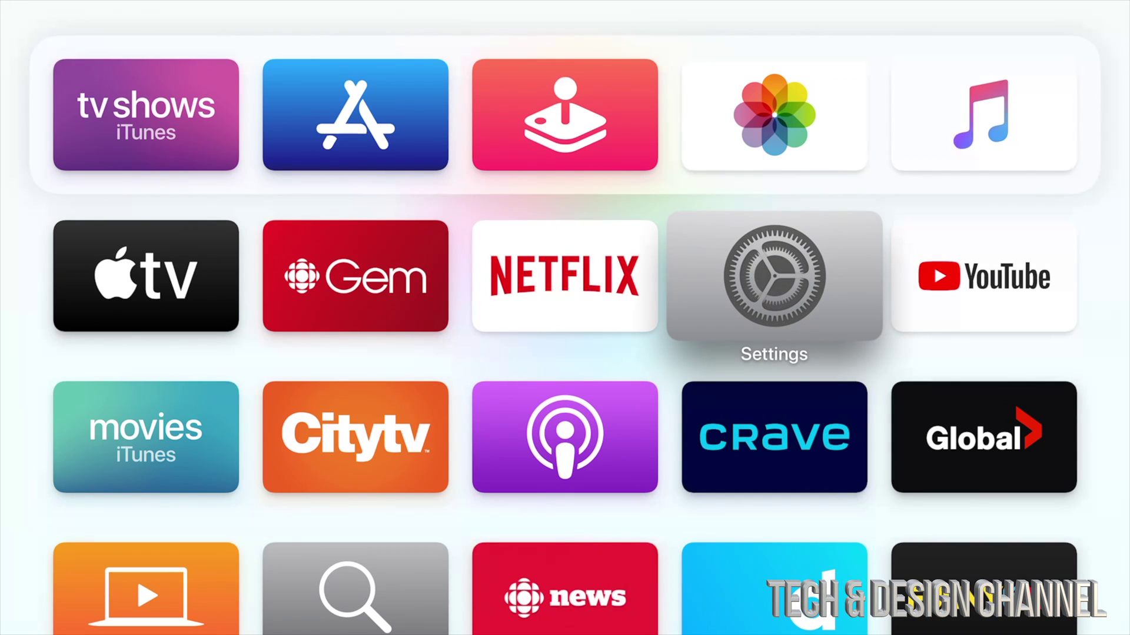
{"action": "key", "text": "Return"}
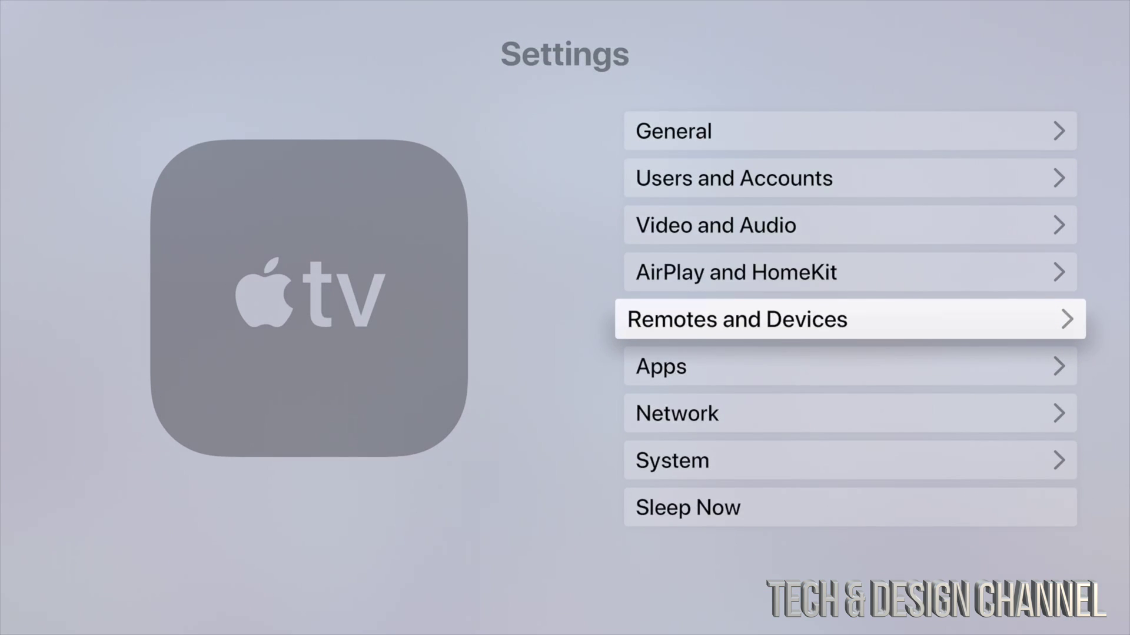
Open the System settings
{"action": "key", "text": "Down"}
{"action": "key", "text": "Down"}
{"action": "key", "text": "Down"}
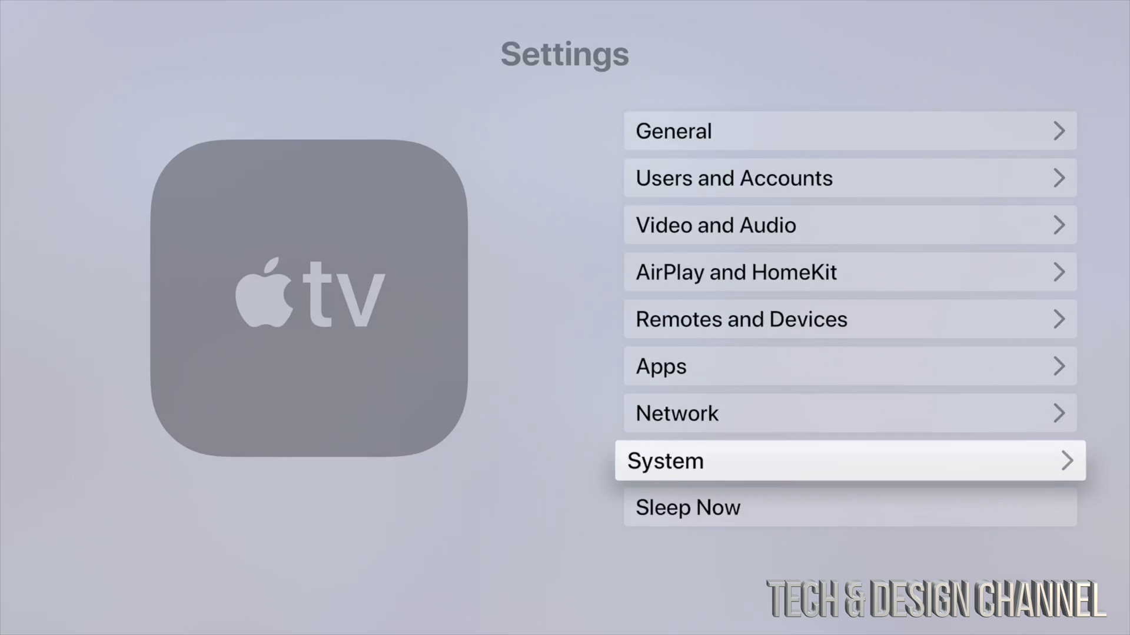
{"action": "key", "text": "Return"}
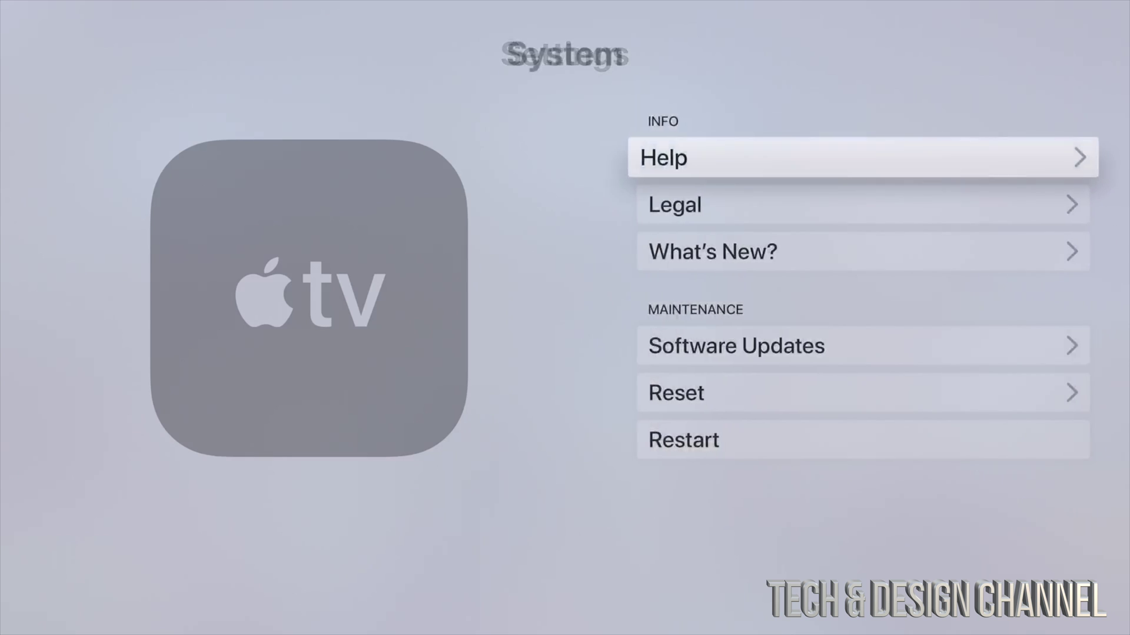
Go to Software Updates under Maintenance and start the Update Software command
{"action": "key", "text": "Down"}
{"action": "key", "text": "Down"}
{"action": "key", "text": "Down"}
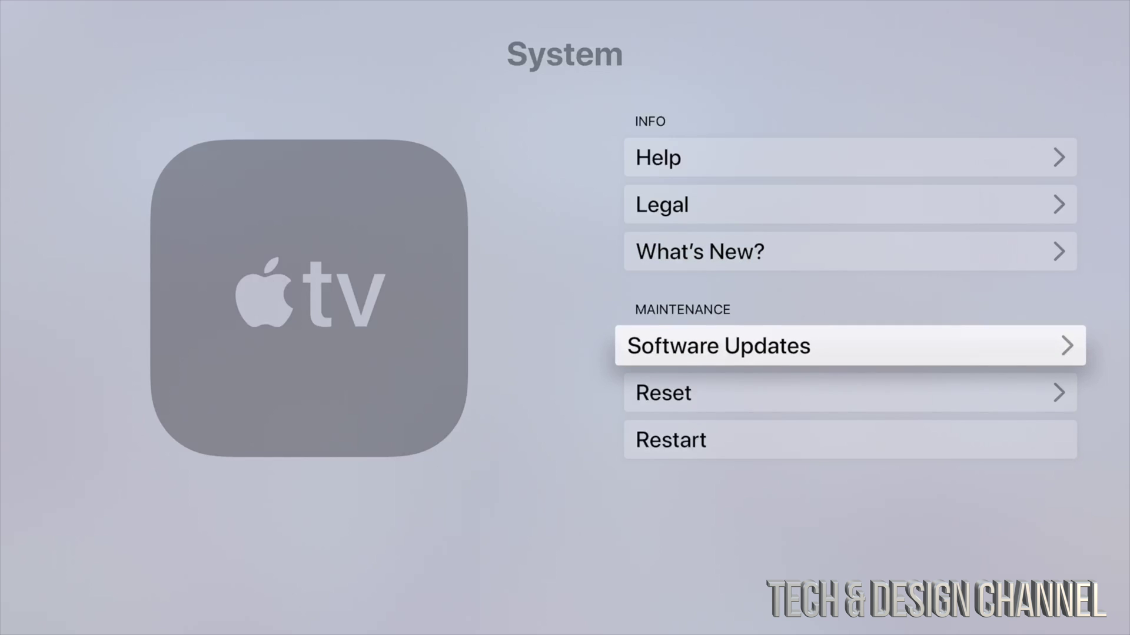
{"action": "key", "text": "Return"}
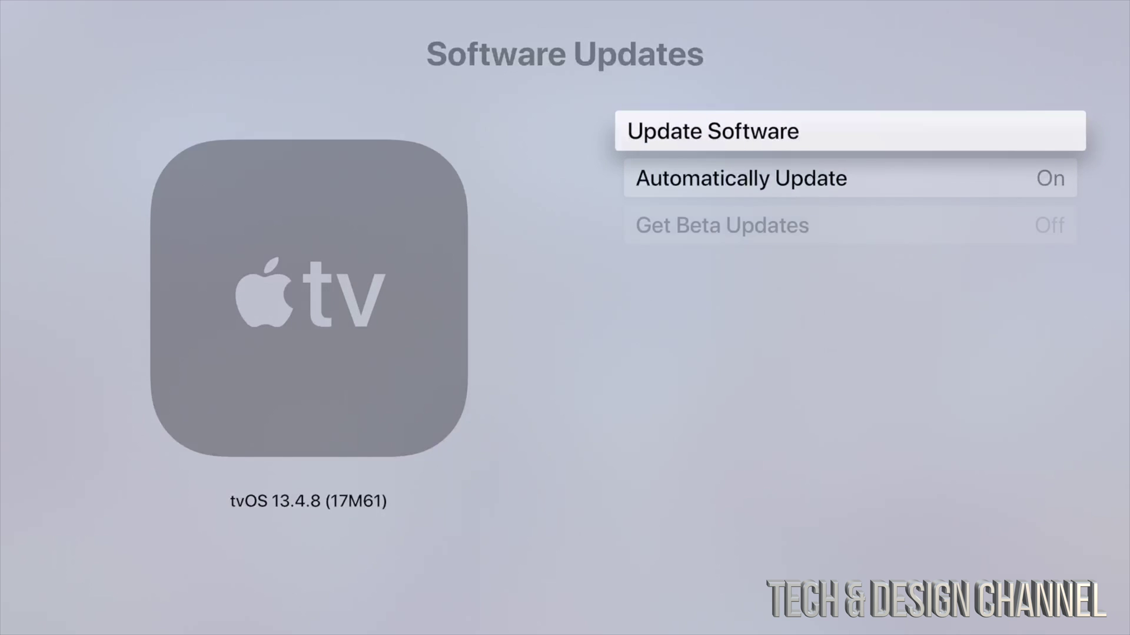
{"action": "key", "text": "Return"}
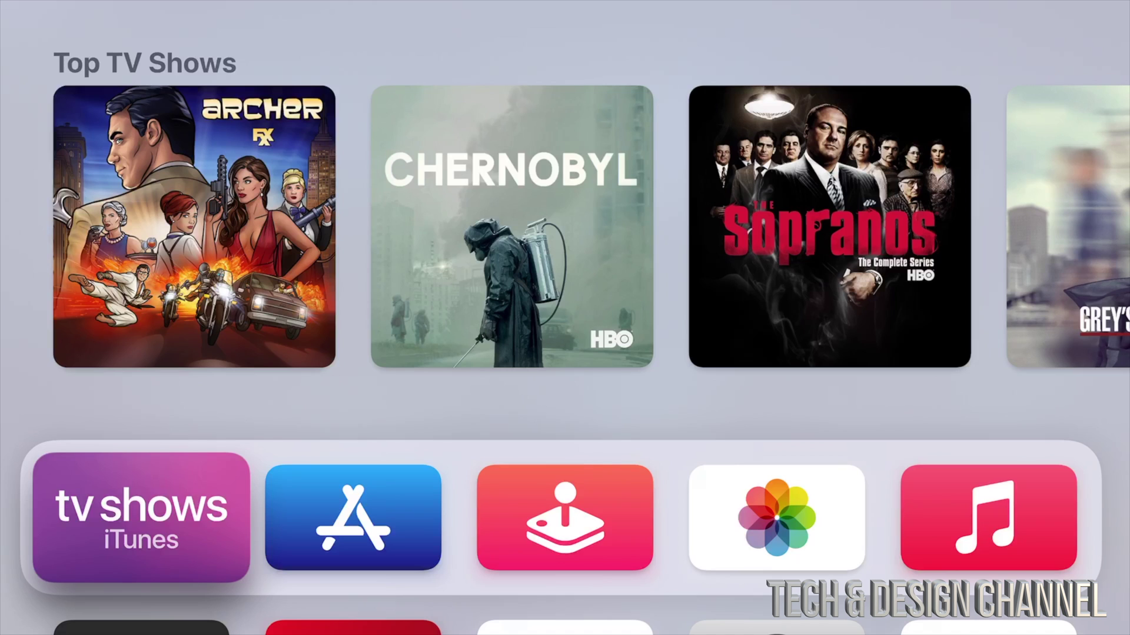
Open Settings from the second row of apps on the home screen
{"action": "key", "text": "Down"}
{"action": "key", "text": "Right"}
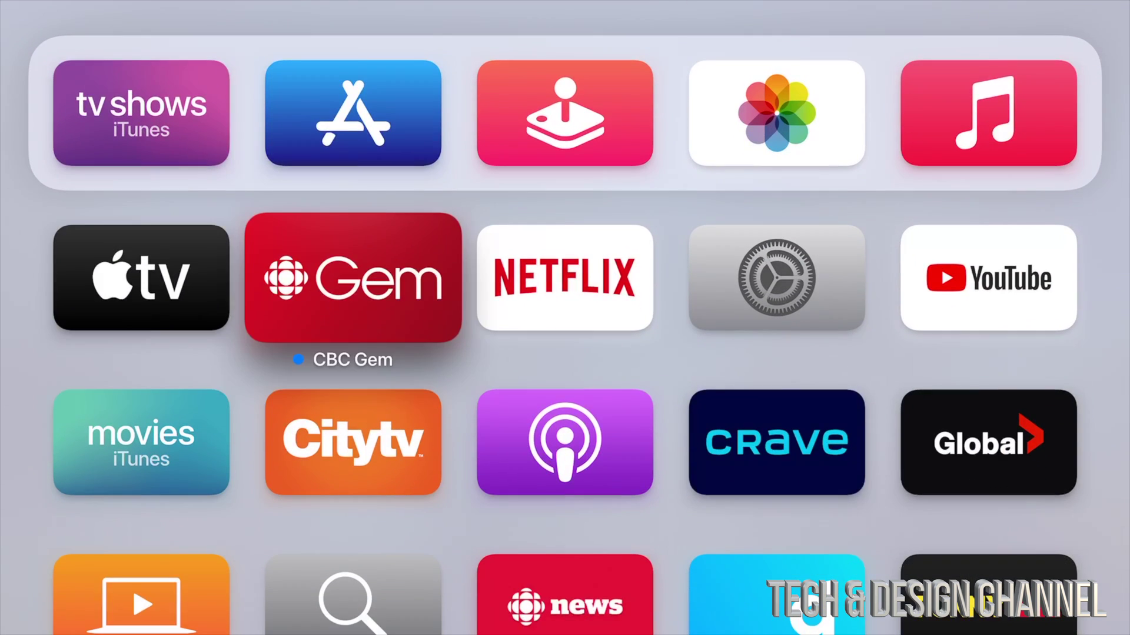
{"action": "key", "text": "Right"}
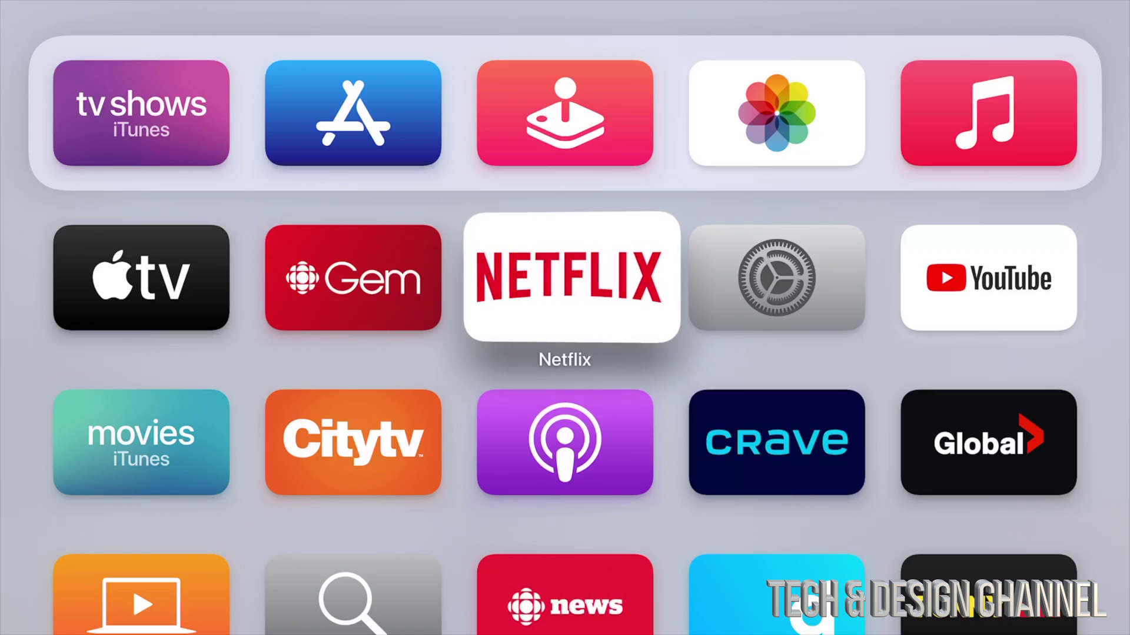
{"action": "key", "text": "Right"}
{"action": "key", "text": "Return"}
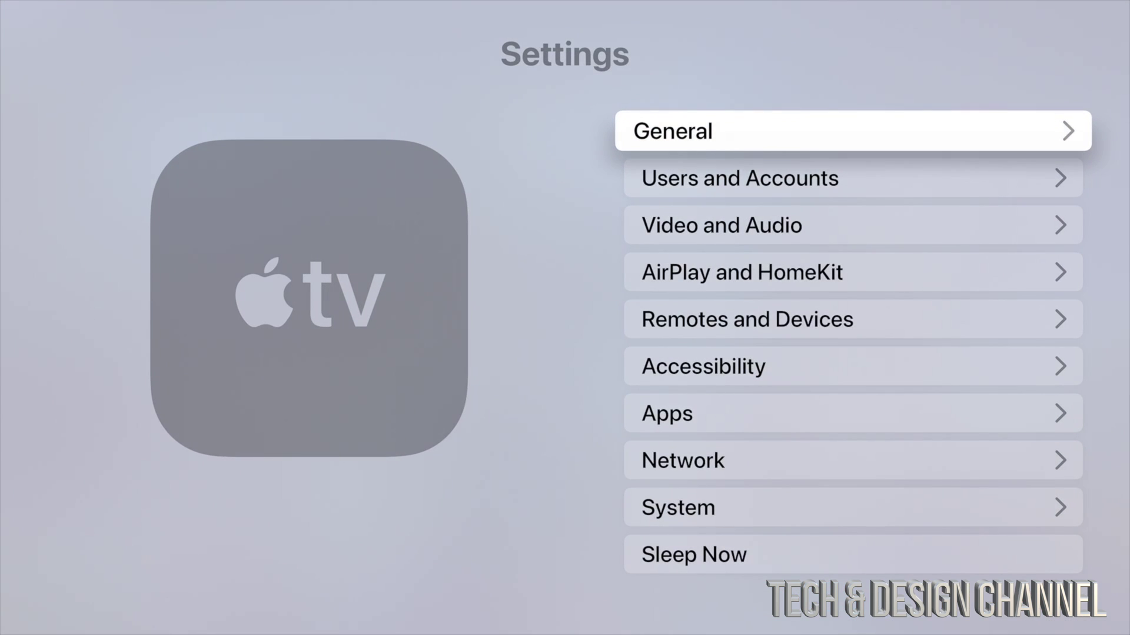
Go to the System section of the settings
{"action": "key", "text": "Down"}
{"action": "key", "text": "Down"}
{"action": "key", "text": "Down"}
{"action": "key", "text": "Down"}
{"action": "key", "text": "Down"}
{"action": "key", "text": "Down"}
{"action": "key", "text": "Down"}
{"action": "key", "text": "Down"}
{"action": "key", "text": "Down"}
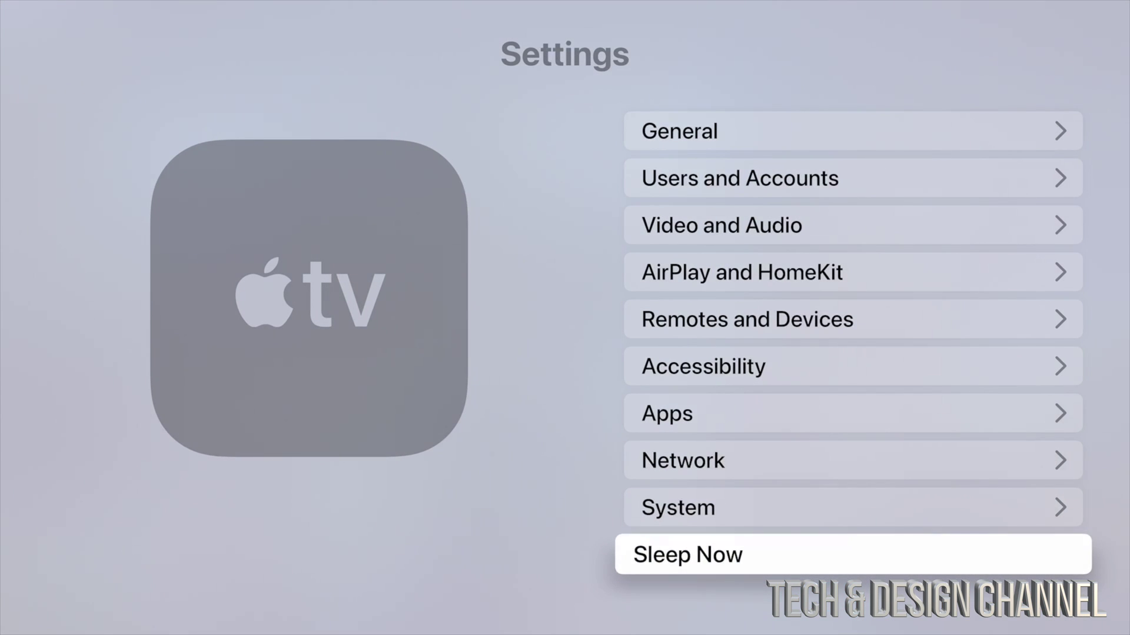
{"action": "key", "text": "Up"}
{"action": "key", "text": "Return"}
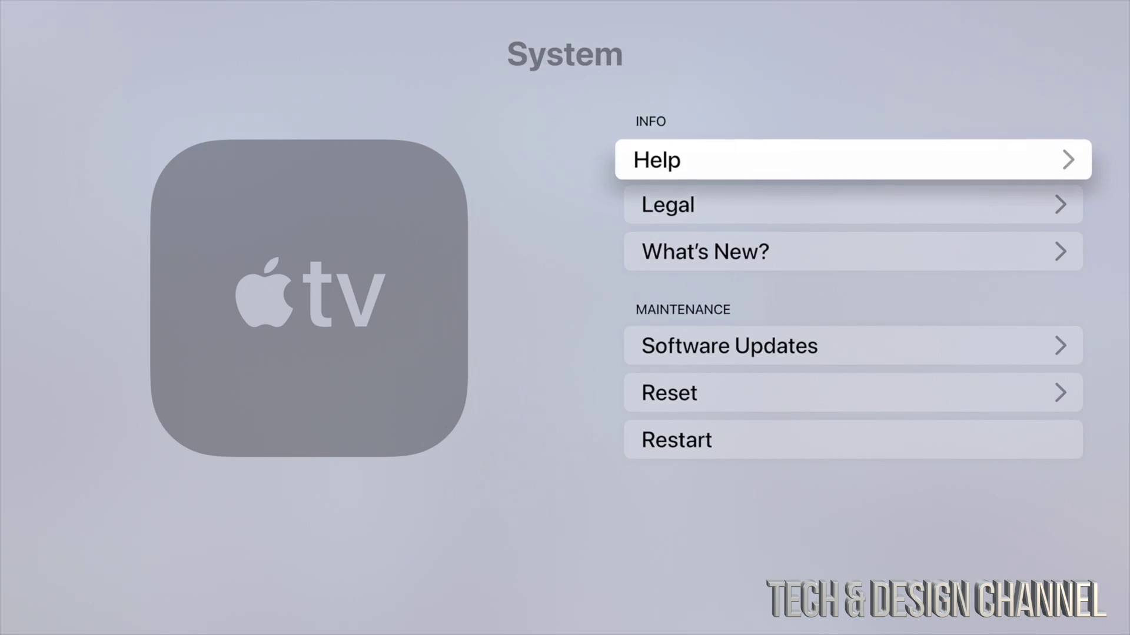
Check for another tvOS update in Software Updates and dismiss the result message
{"action": "key", "text": "Down"}
{"action": "key", "text": "Down"}
{"action": "key", "text": "Down"}
{"action": "key", "text": "Down"}
{"action": "key", "text": "Up"}
{"action": "key", "text": "Return"}
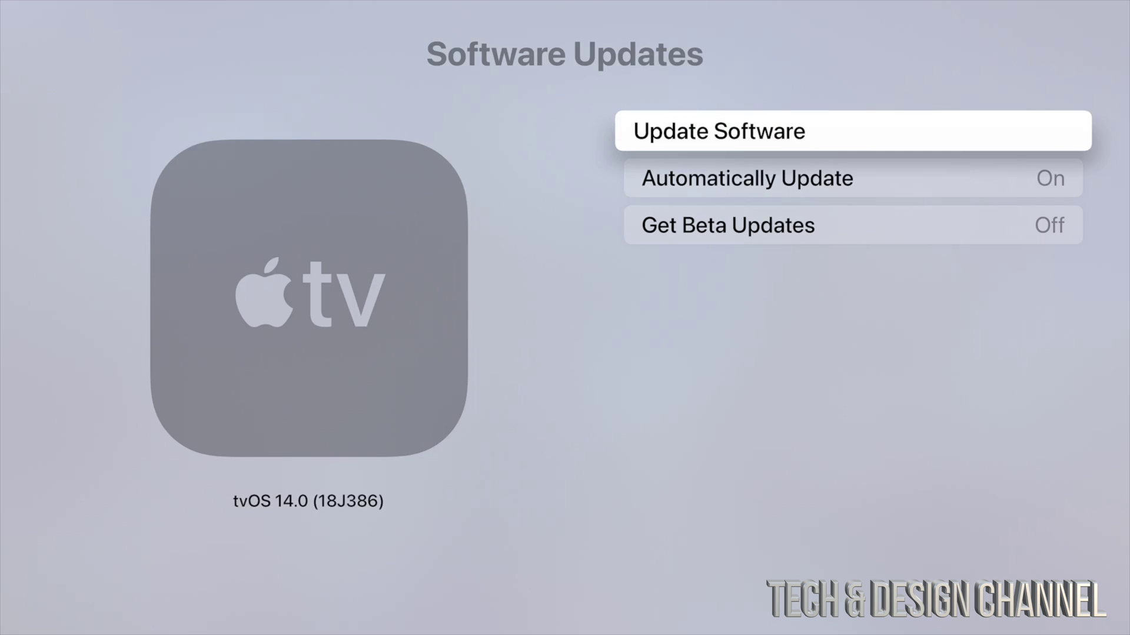
{"action": "key", "text": "Return"}
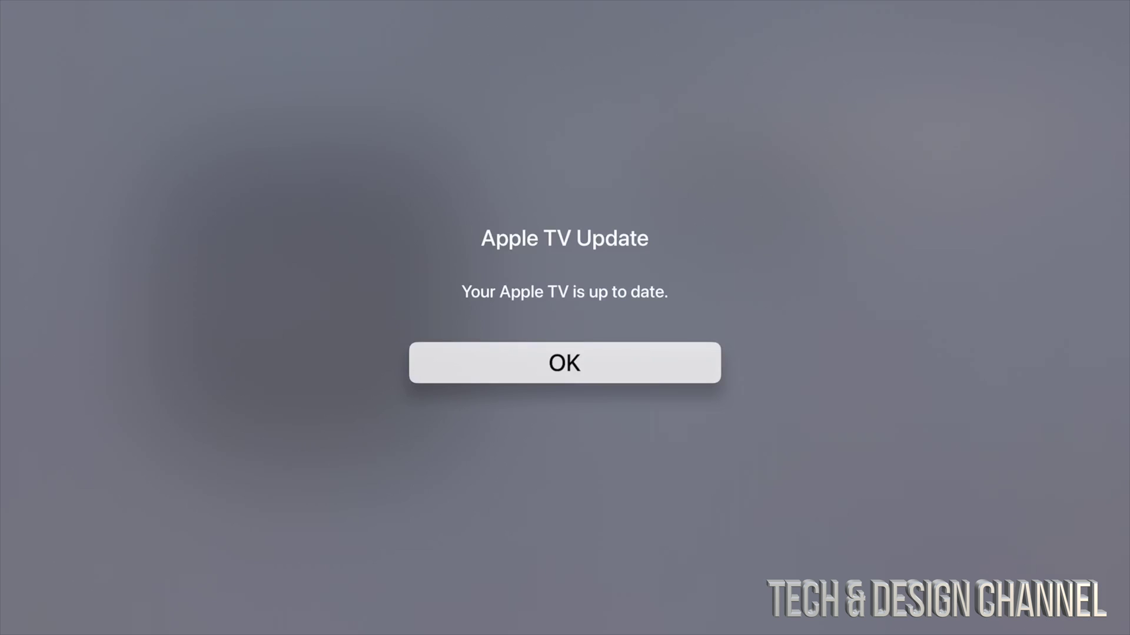
{"action": "key", "text": "Return"}
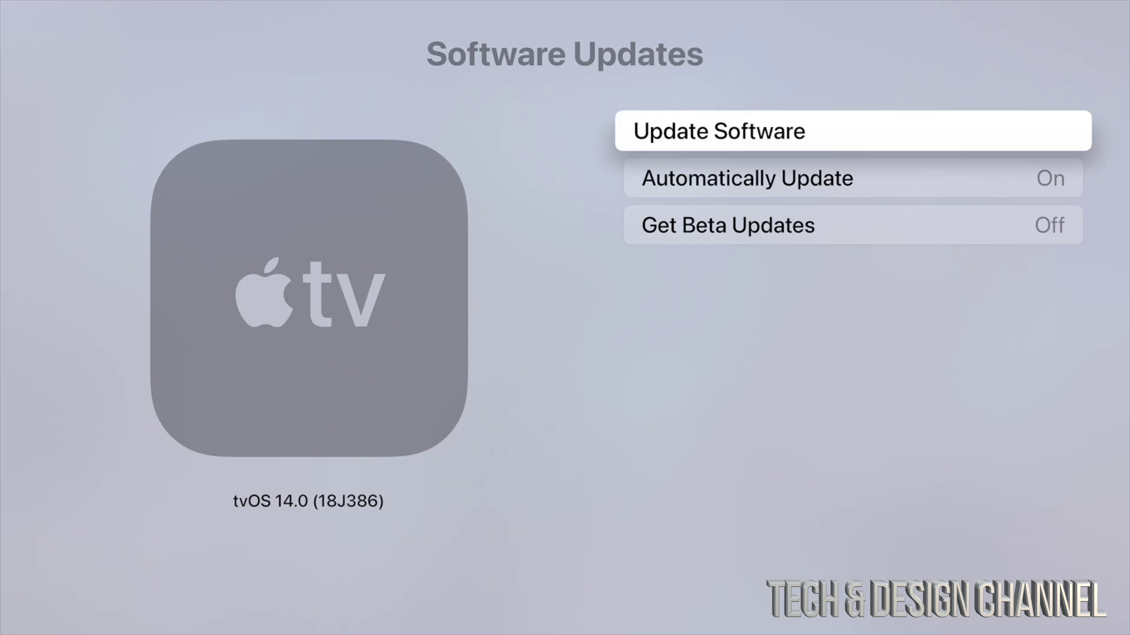
Review the descriptions of the Get Beta Updates and Automatically Update options
{"action": "key", "text": "Down"}
{"action": "key", "text": "Down"}
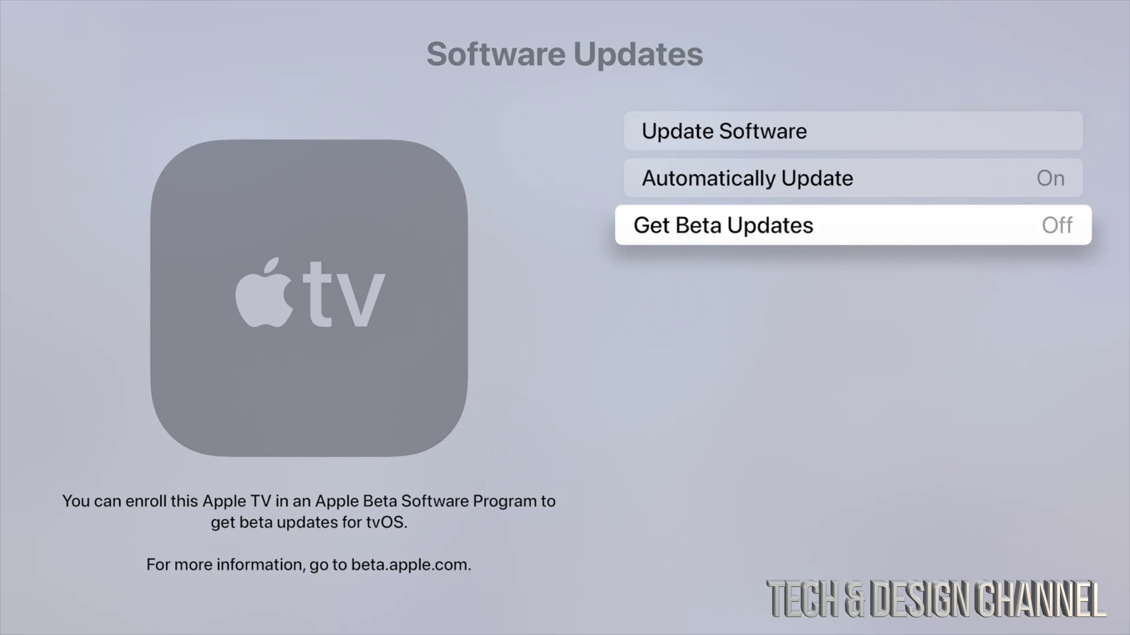
{"action": "key", "text": "Up"}
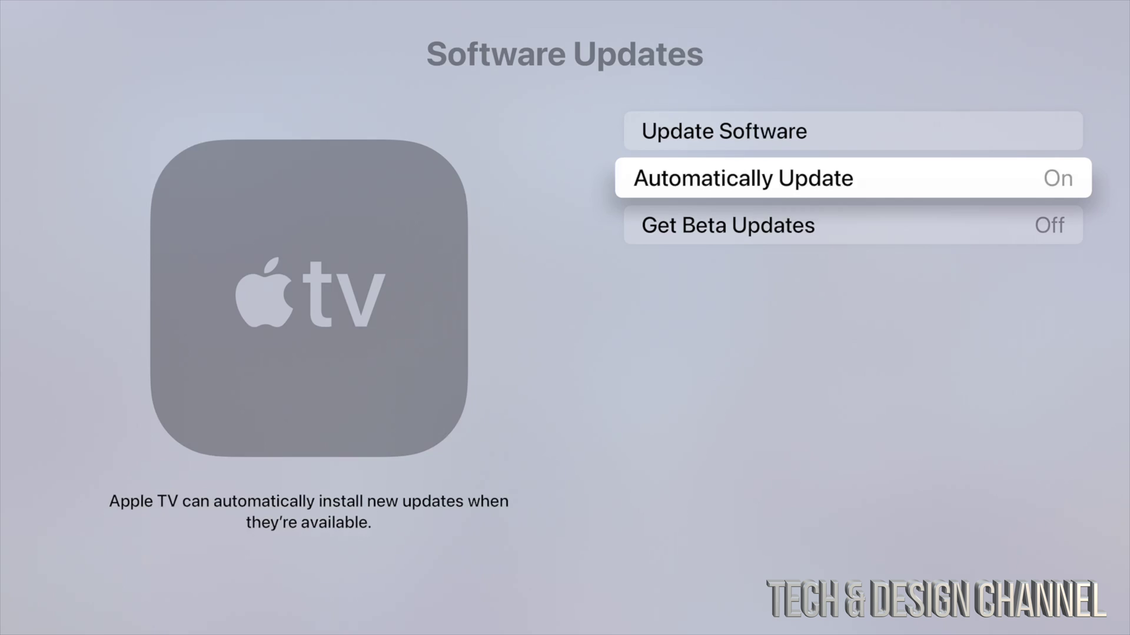
Exit Settings to the home screen and highlight the Photos app in the top row
{"action": "key", "text": "Escape"}
{"action": "key", "text": "Escape"}
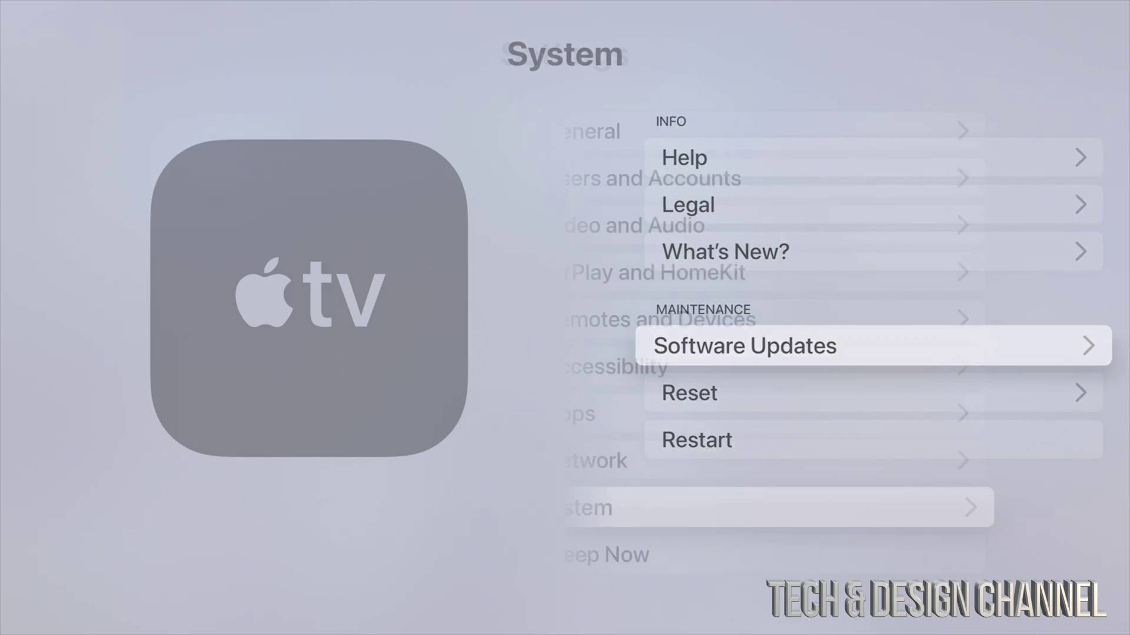
{"action": "key", "text": "Escape"}
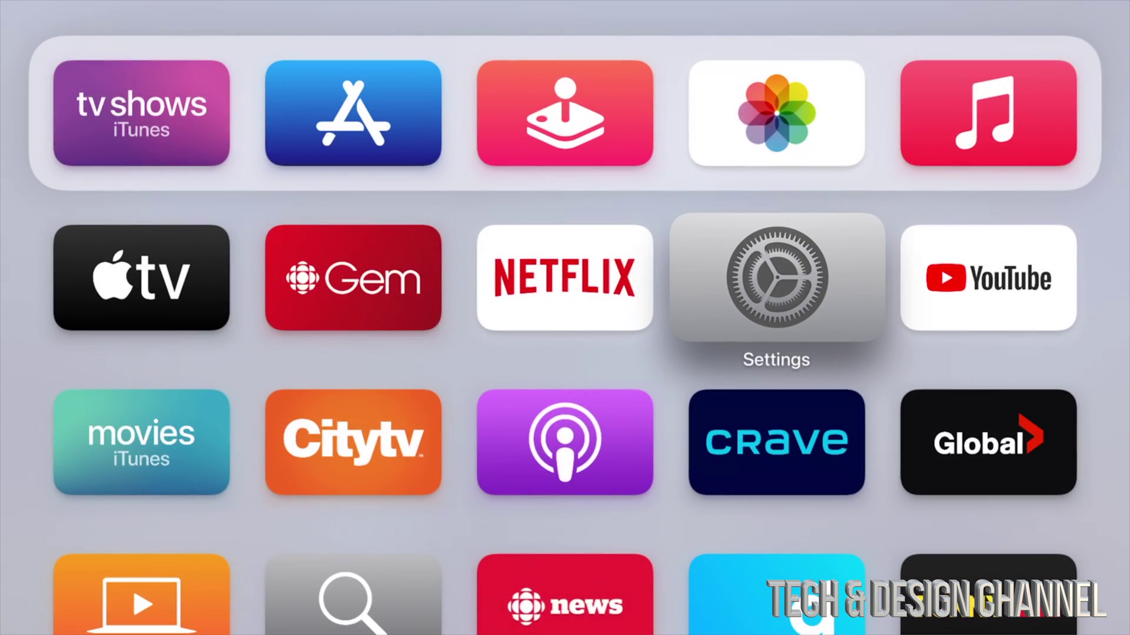
{"action": "key", "text": "Up"}
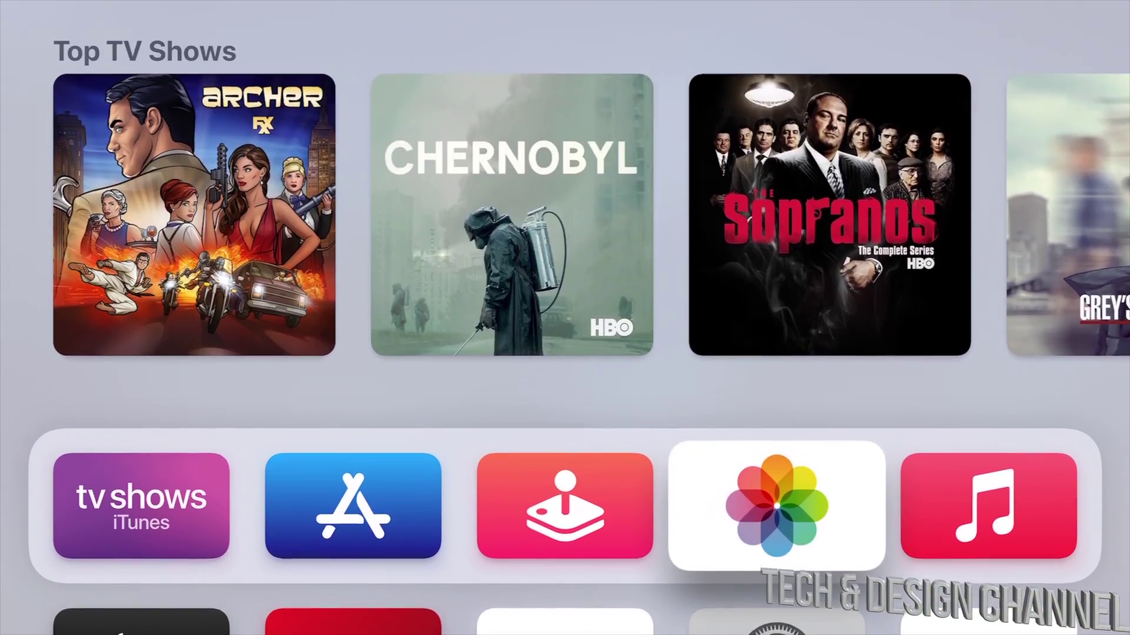